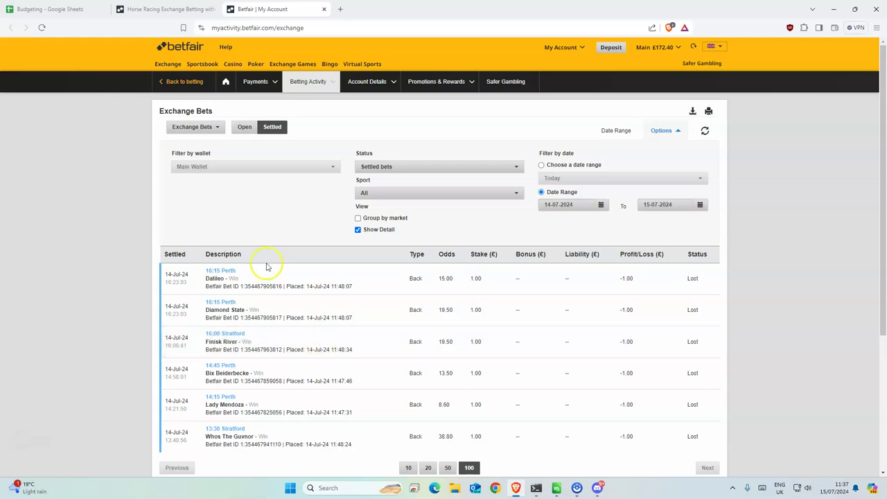
Switch to the Betfair horse racing page and arrange the MergedDF.csv spreadsheet in LibreOffice Calc beside it.
left_click(165, 9)
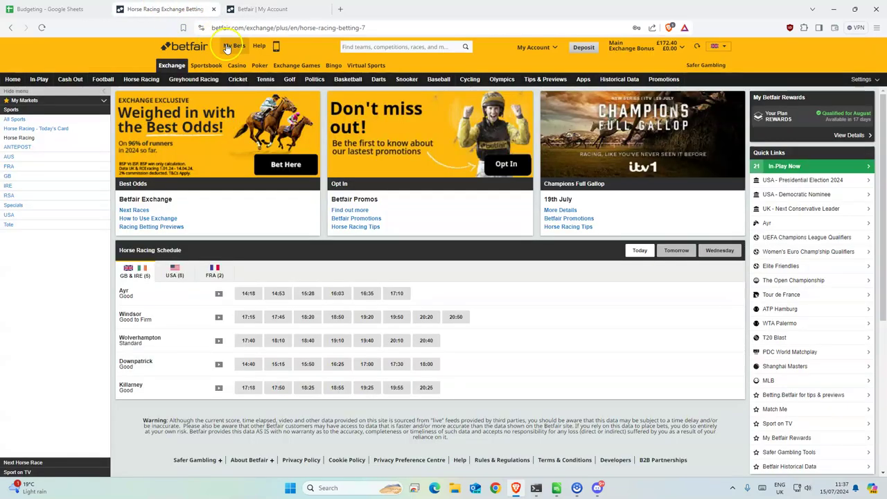
left_click(557, 488)
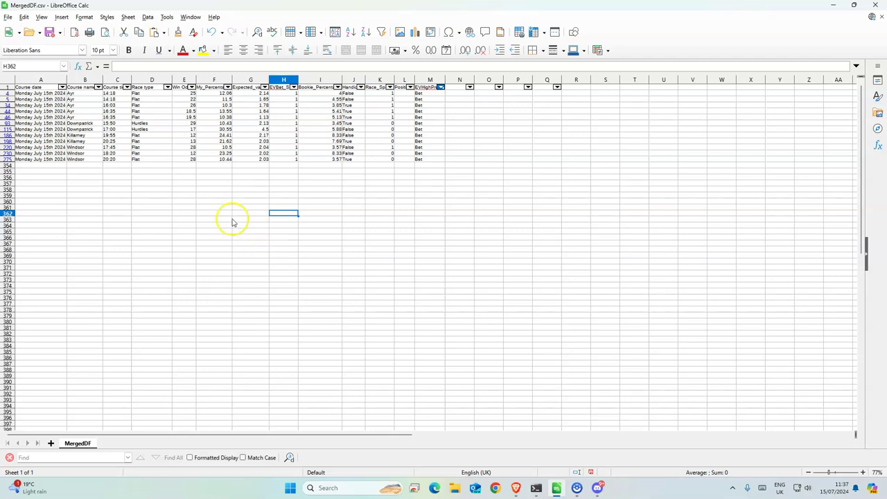
left_click_drag(131, 7, 885, 2)
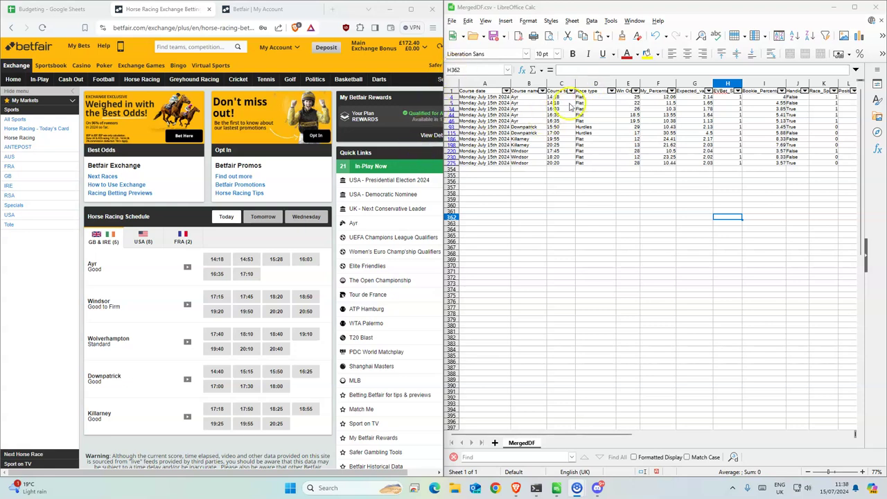
Open the 14:18 Ayr win market, reveal the Horse name column and highlight the spreadsheet's We Dare To Dream and Riyadh picks.
left_click(229, 262)
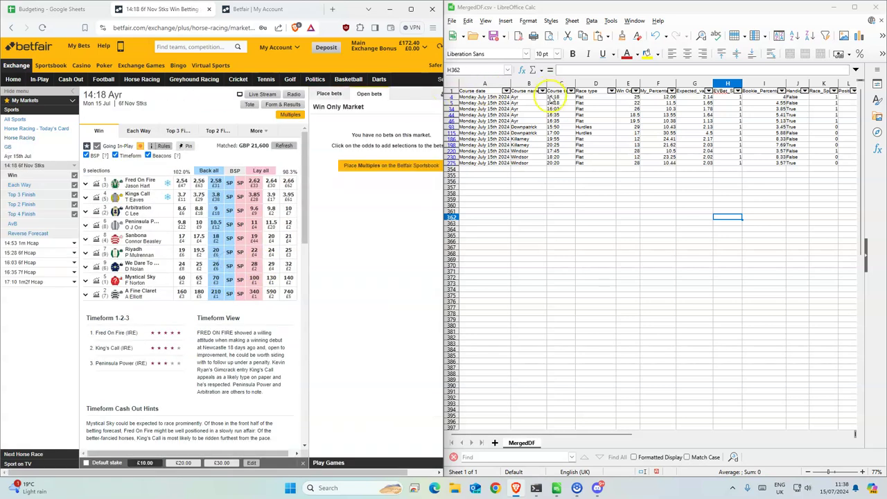
left_click_drag(552, 98, 667, 103)
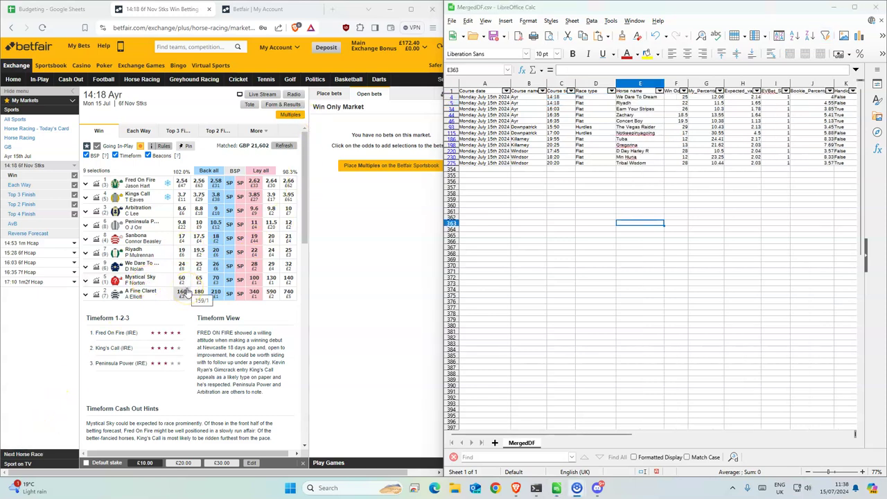
left_click(211, 257)
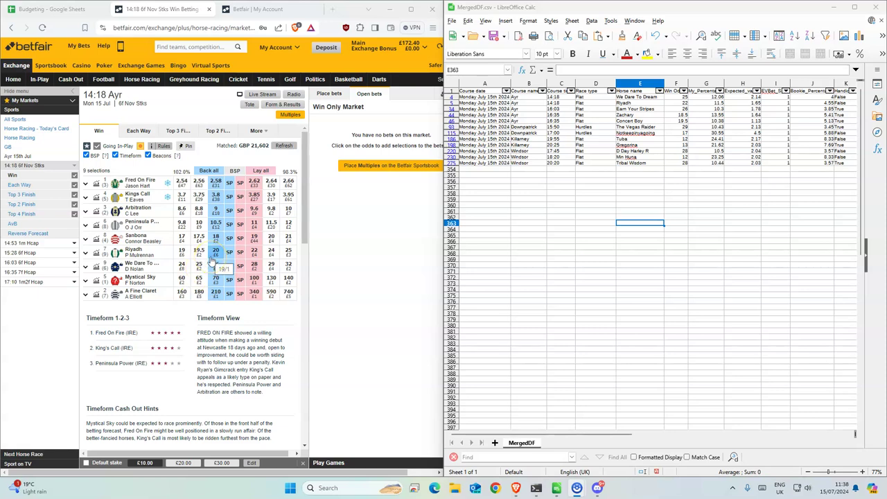
left_click_drag(637, 97, 529, 102)
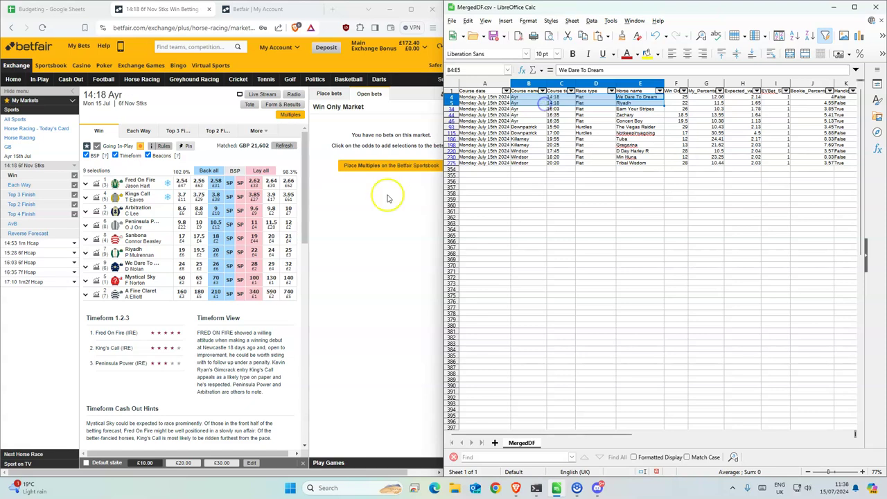
Add back bets on We Dare To Dream and Riyadh at 14:18 Ayr, with Riyadh's odds at 22 and £1 stakes.
left_click(214, 265)
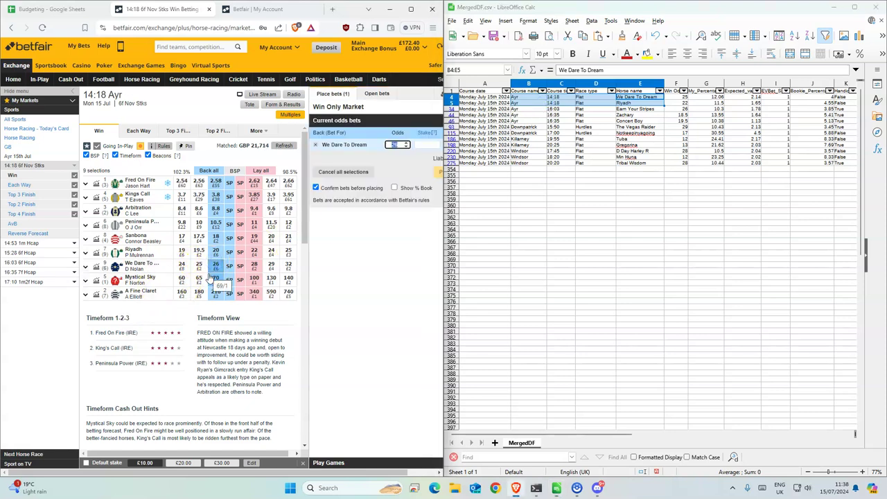
left_click(215, 253)
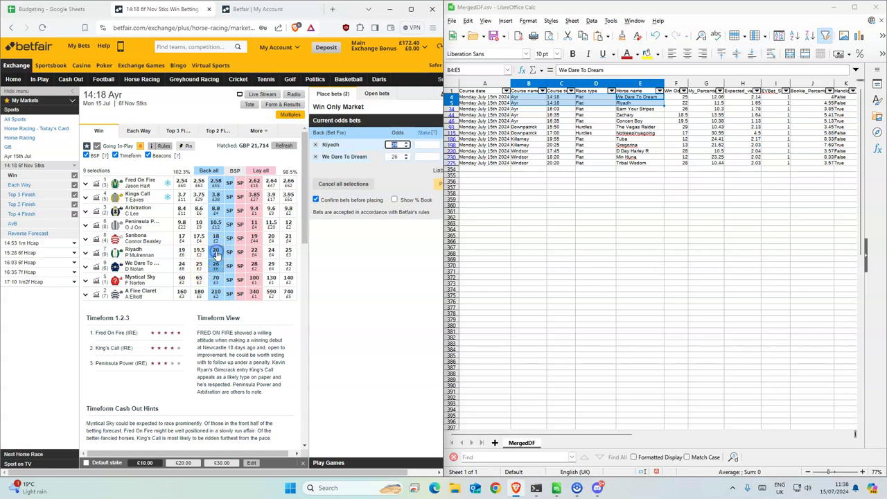
left_click(406, 142)
left_click(406, 142)
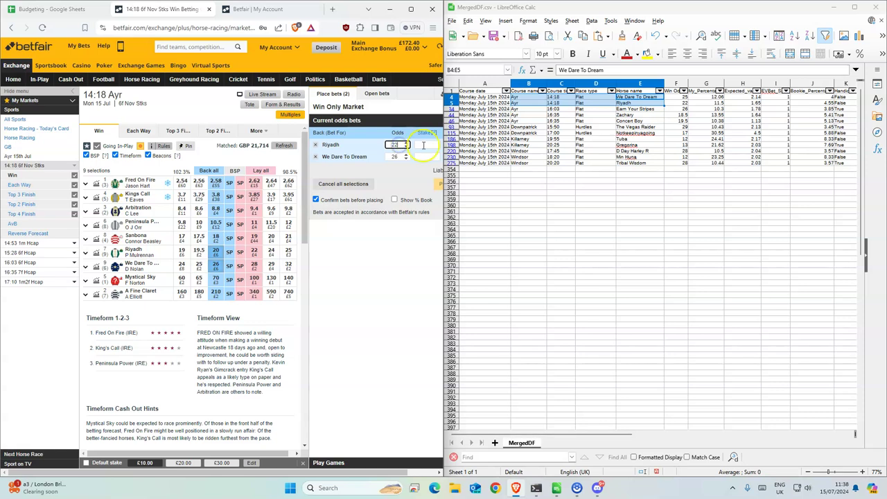
left_click(428, 144)
type("1")
Place and confirm the two 14:18 Ayr bets, set the unmatched Riyadh bet to Take SP and show the open bets.
left_click(436, 180)
left_click(437, 194)
left_click(409, 128)
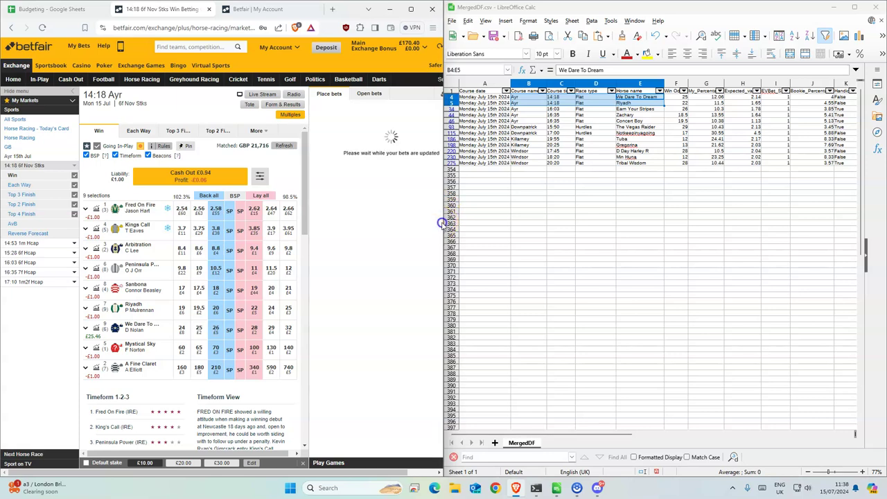
left_click(365, 94)
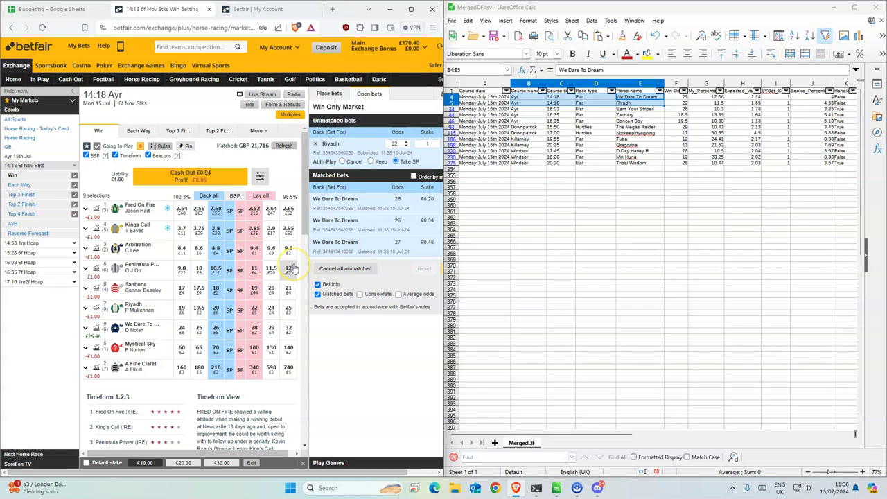
Place a £1 back bet on Earn Your Stripes at odds of 27 in the 16:03 Ayr race.
left_click_drag(530, 109, 620, 110)
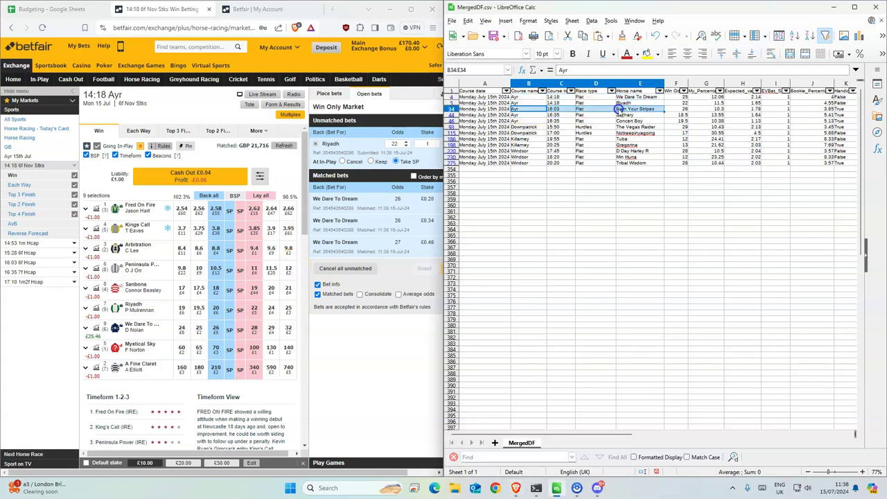
left_click(14, 262)
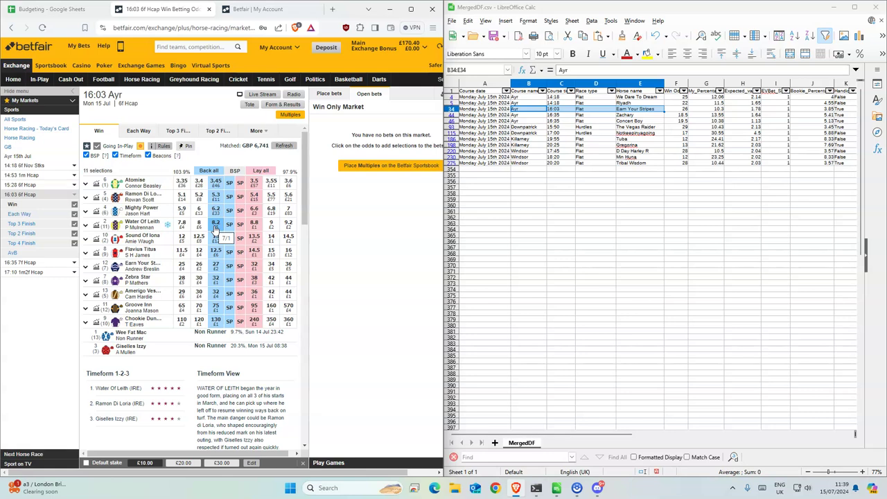
left_click(215, 267)
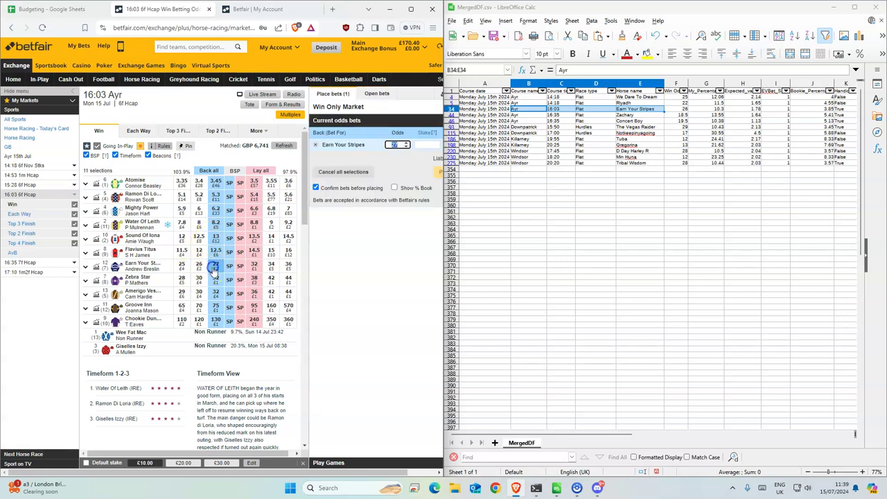
left_click(431, 145)
type("1")
left_click(436, 173)
left_click(436, 176)
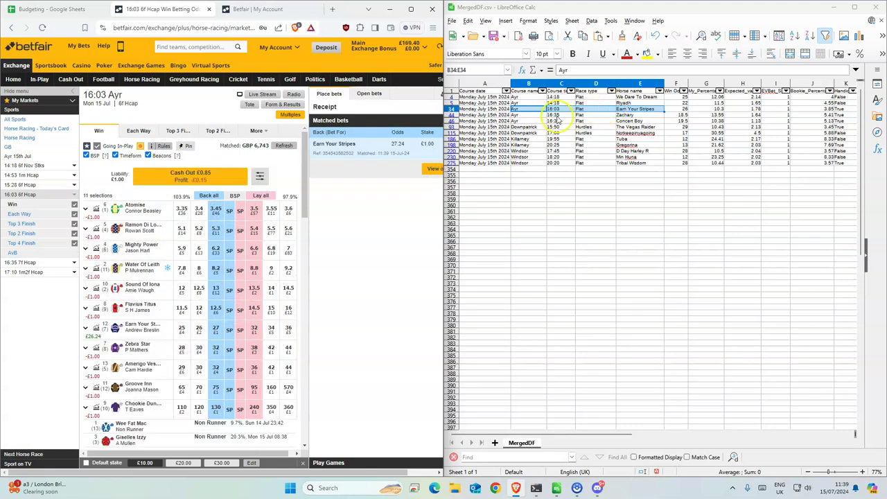
Place £1 back bets on Zachary at 19 and Concert Boy at 26 in the 16:35 Ayr race.
left_click_drag(521, 115, 662, 121)
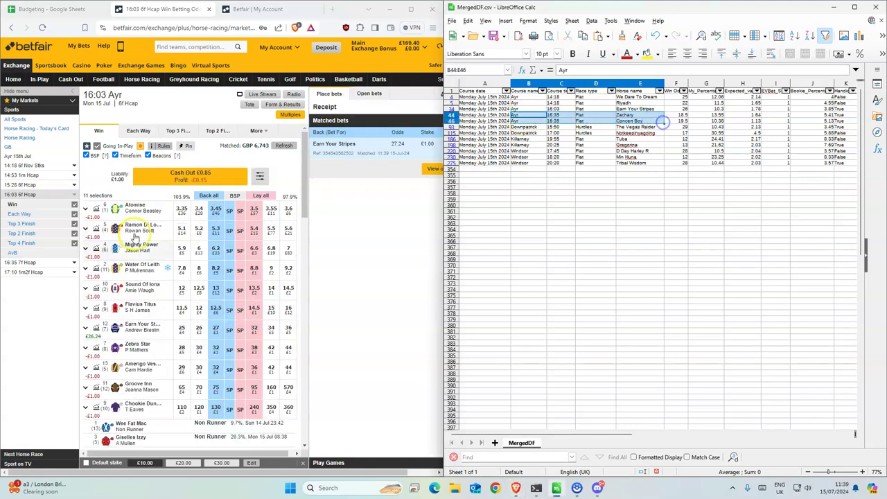
left_click(21, 263)
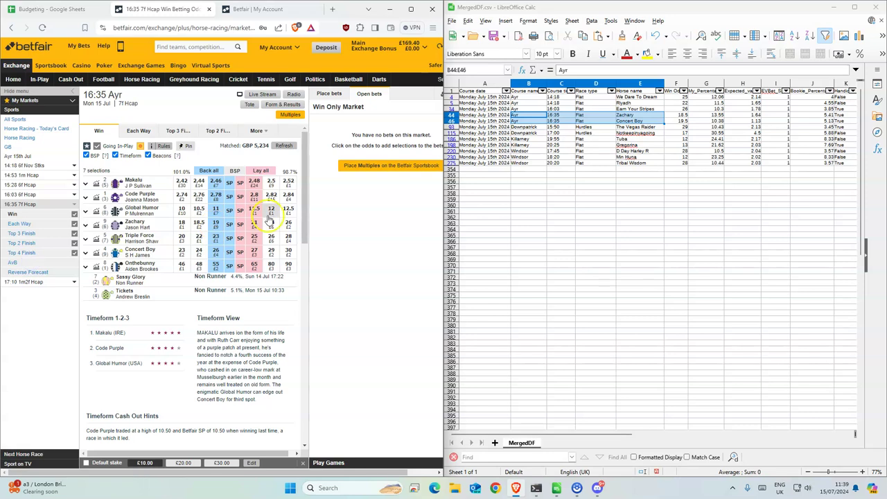
left_click(215, 225)
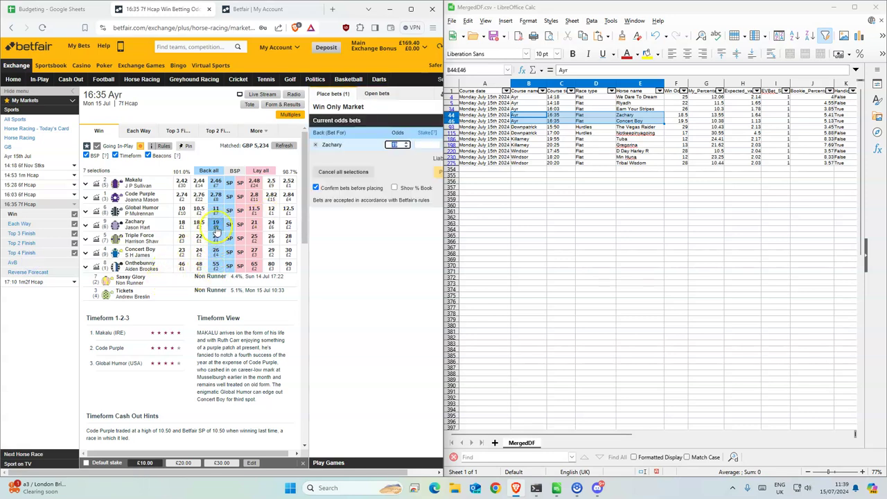
left_click(215, 251)
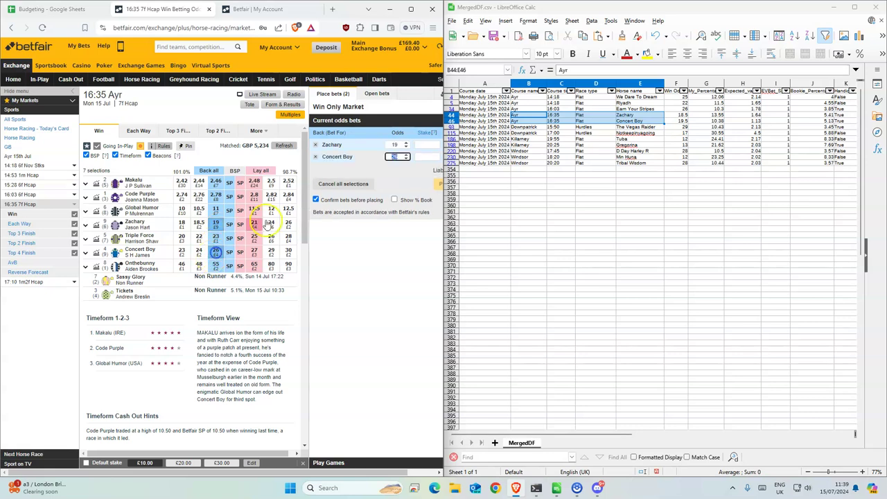
type("1")
left_click(428, 162)
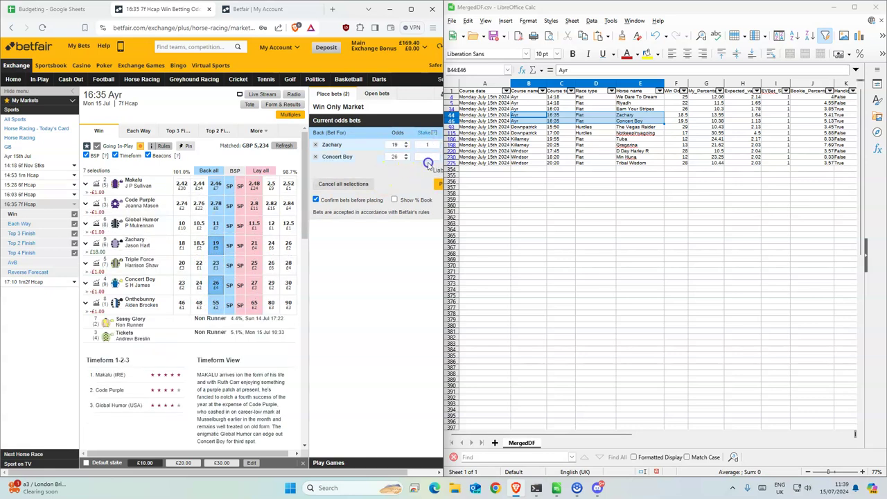
left_click(439, 185)
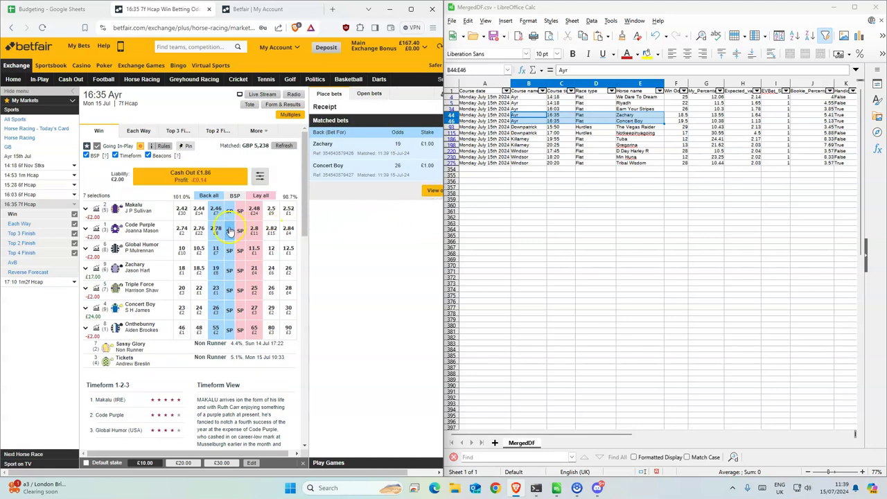
Place a £1 back bet on The Vegas Raider at odds of 29 in the 15:50 Downpatrick race, choosing Take SP at in-play.
left_click(527, 126)
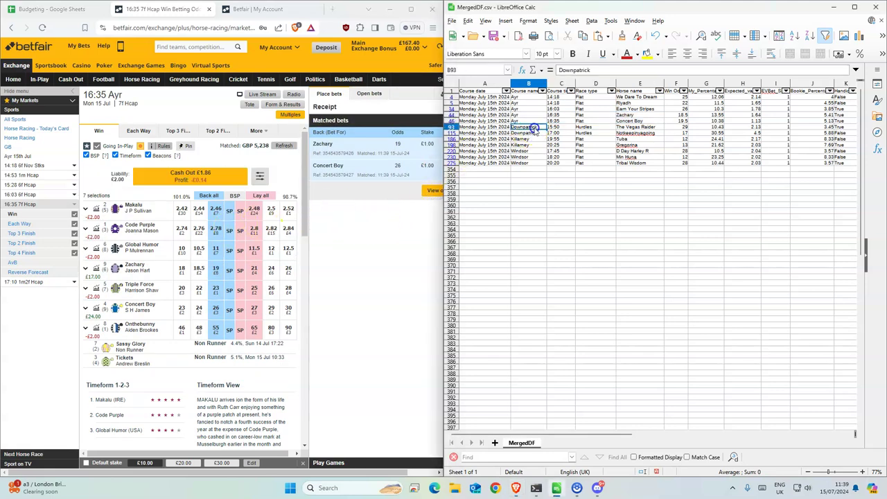
left_click(132, 80)
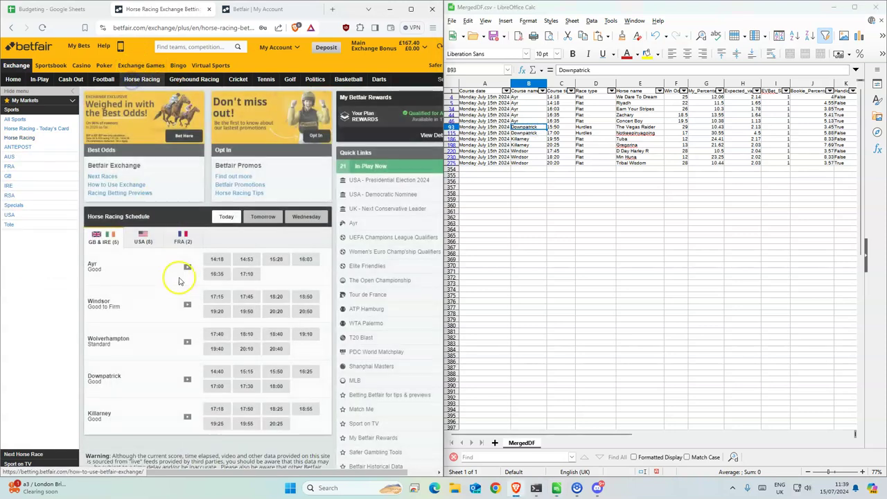
left_click(276, 371)
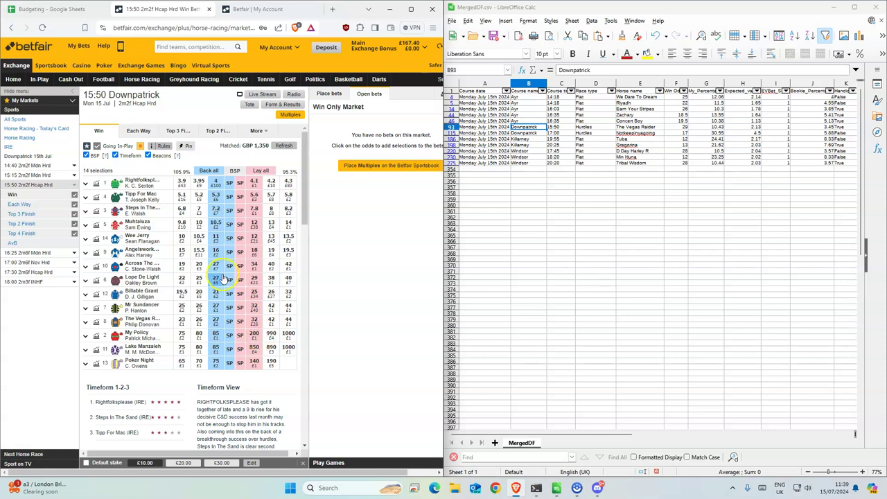
left_click(214, 322)
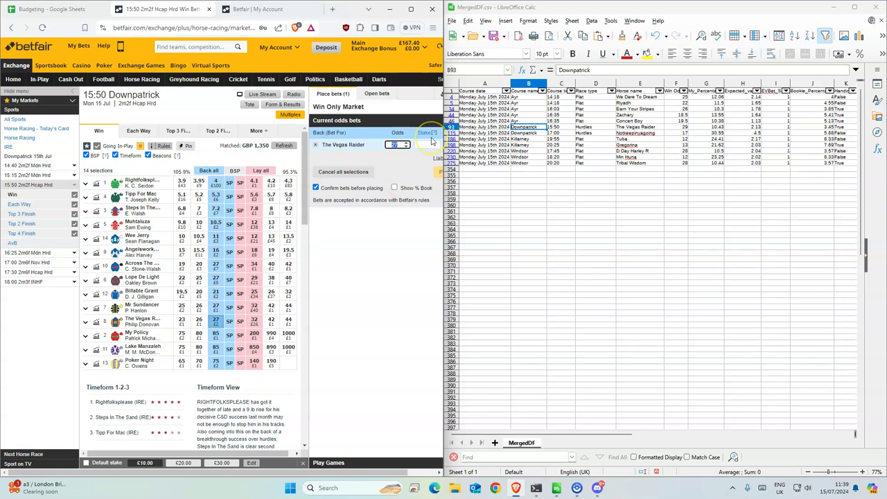
type("9")
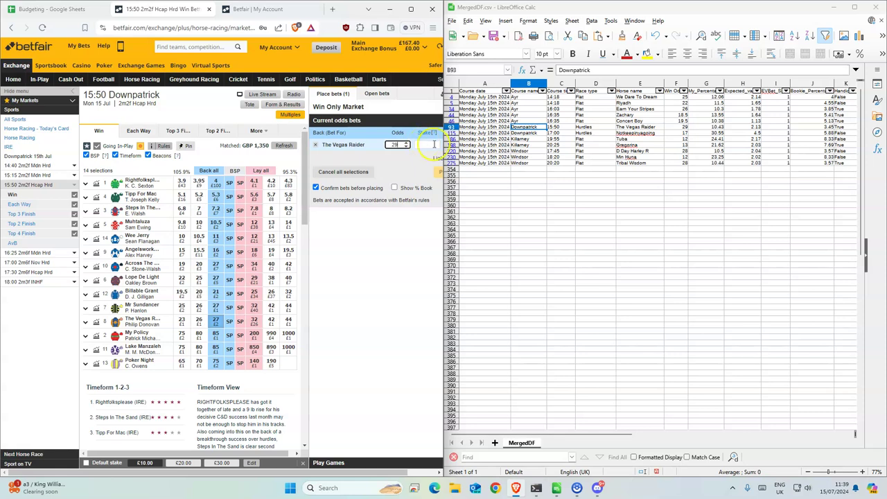
left_click(425, 144)
type("1")
left_click(437, 173)
left_click(436, 182)
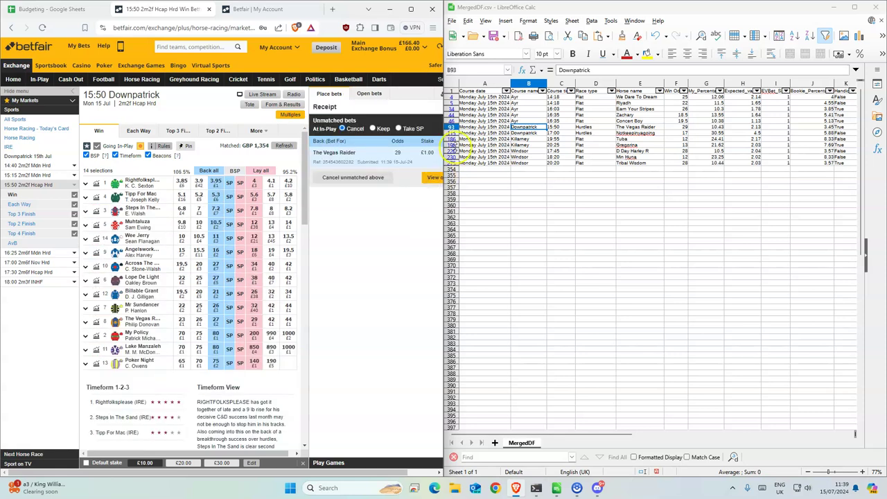
left_click(401, 128)
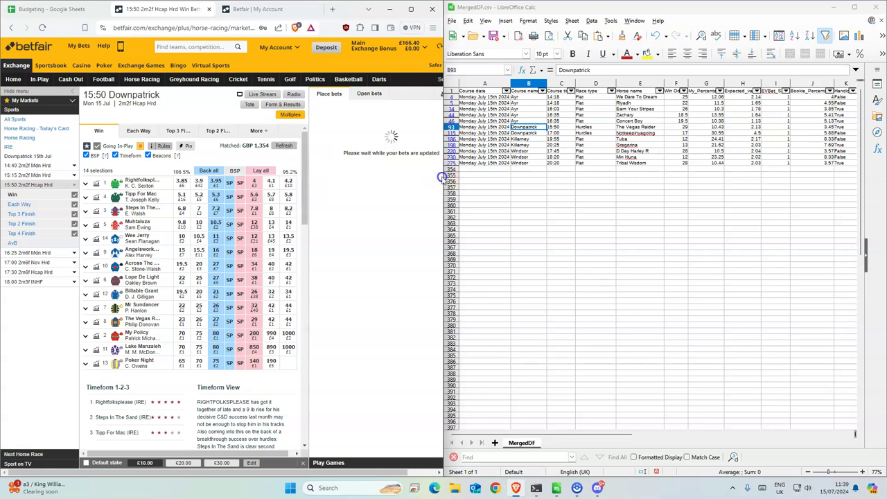
Place a £1 back bet on Notkeepinyagoing at odds of 17 in the 17:00 Downpatrick race, choosing Take SP at in-play.
left_click(524, 133)
left_click(28, 262)
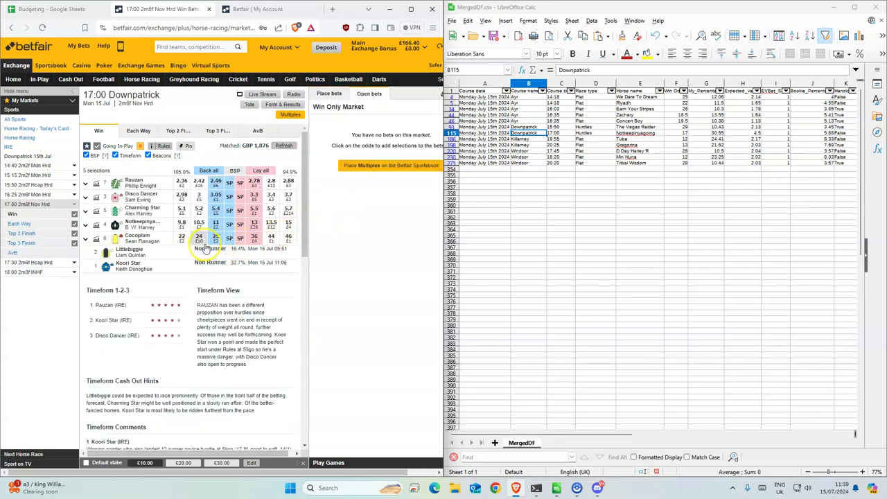
left_click(215, 223)
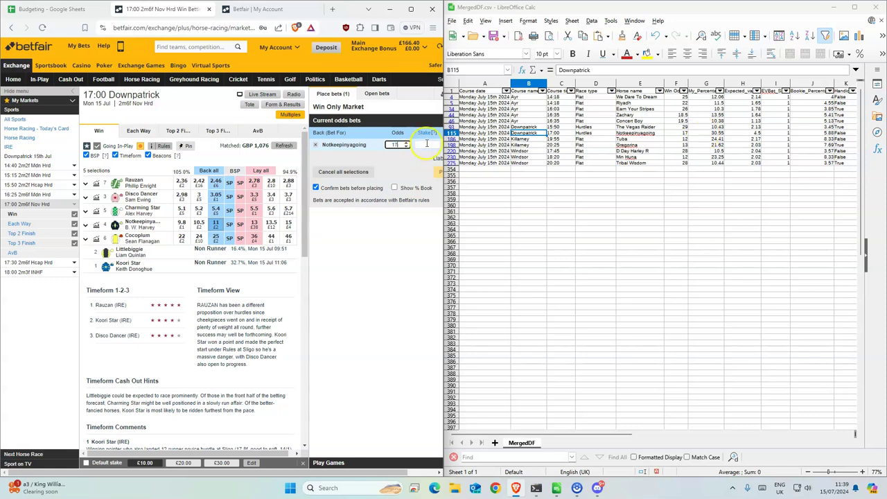
type("1")
left_click(436, 174)
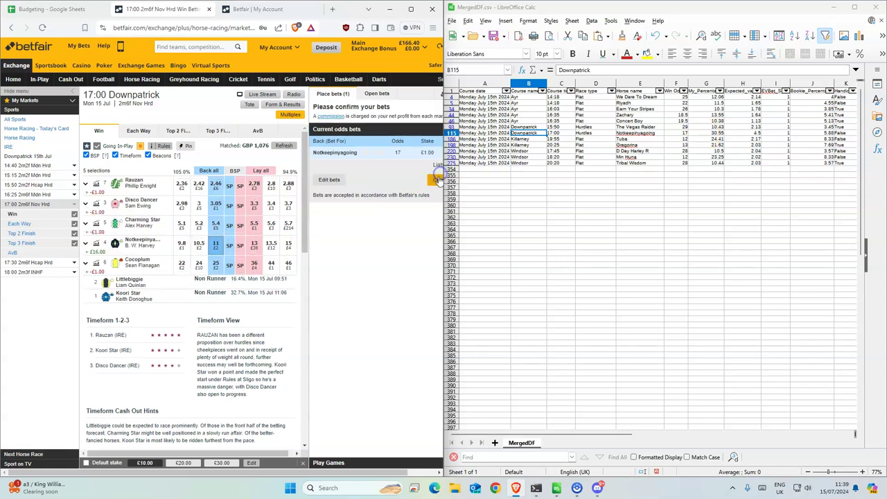
left_click(436, 177)
left_click(399, 128)
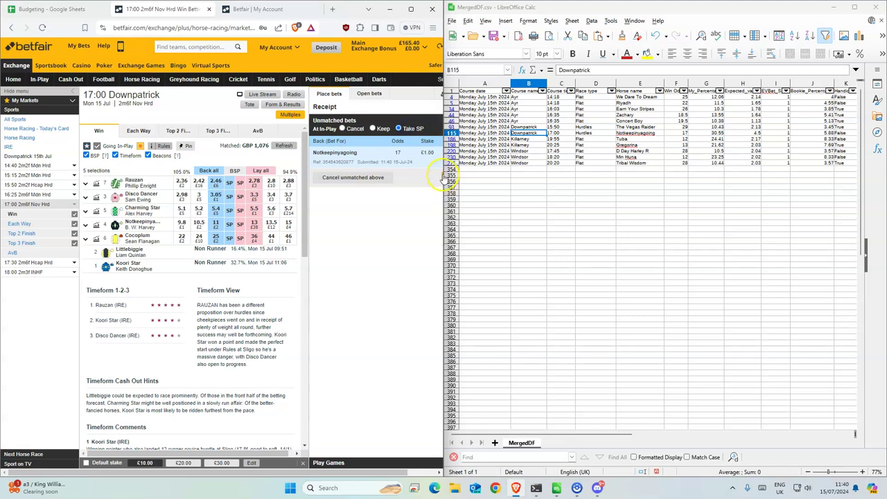
Place a £1 back bet on Tuba at odds of 12 in the 19:55 Killarney race.
left_click_drag(527, 138, 634, 145)
left_click(141, 79)
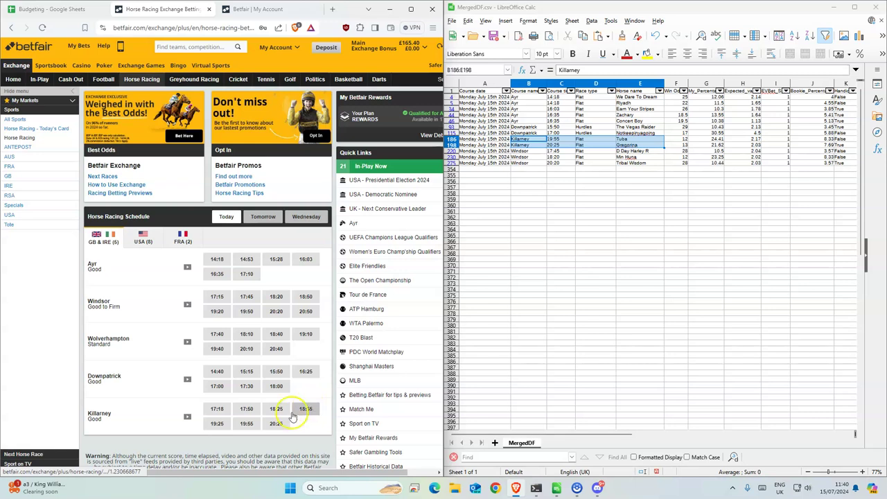
left_click(246, 423)
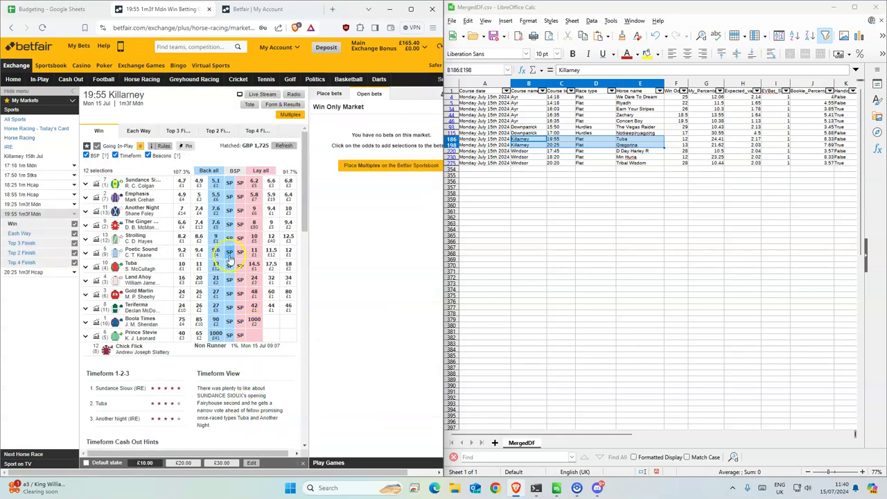
left_click(216, 265)
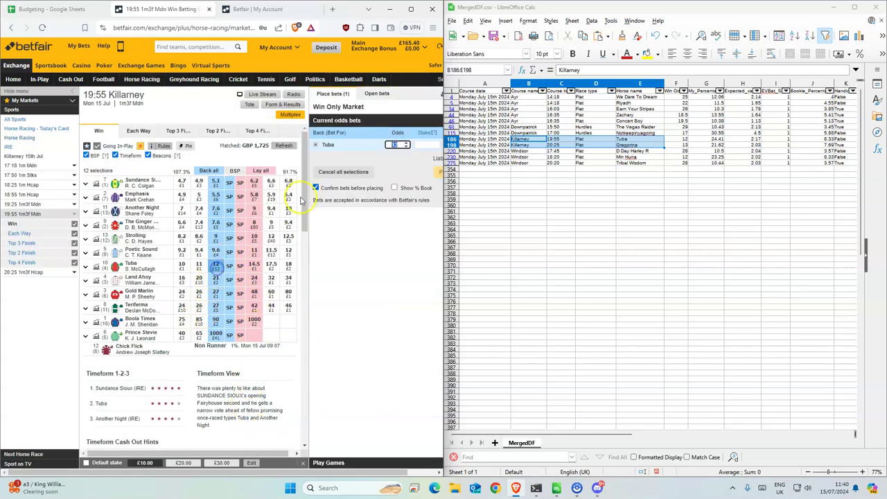
left_click(427, 144)
type("1")
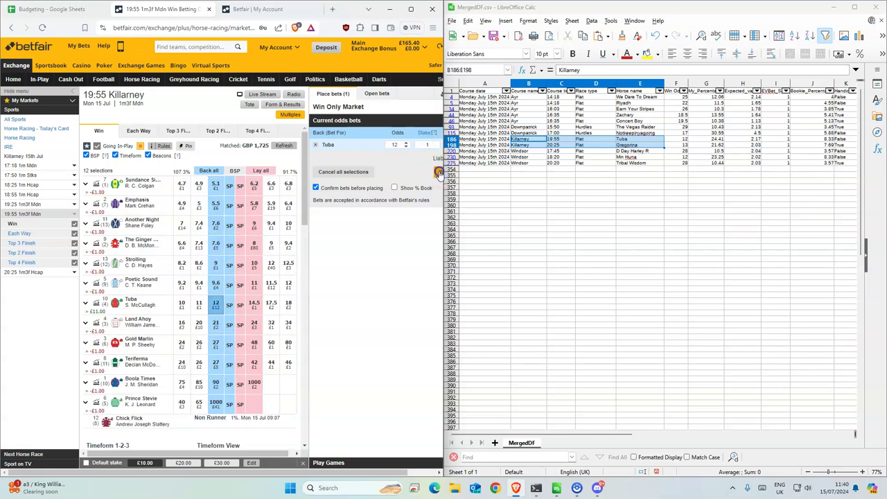
left_click(439, 172)
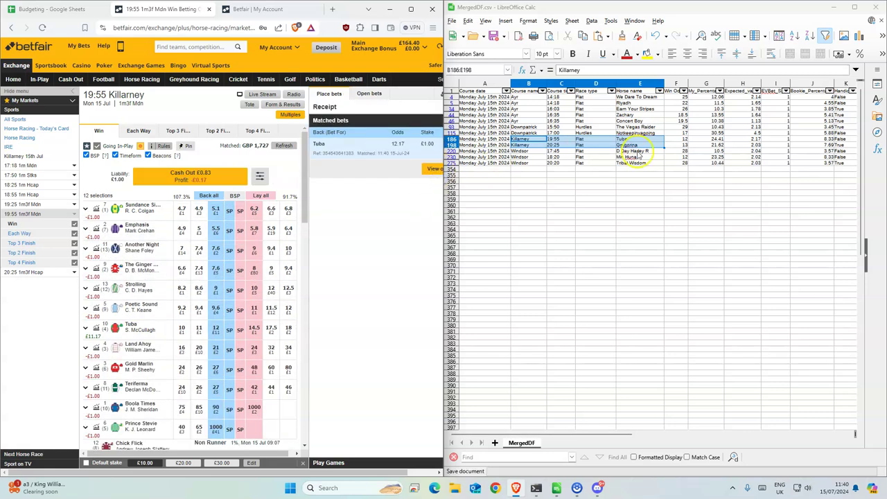
Place a £1 back bet on Gregorina at odds of 15.5 in the 20:25 Killarney race.
left_click(23, 272)
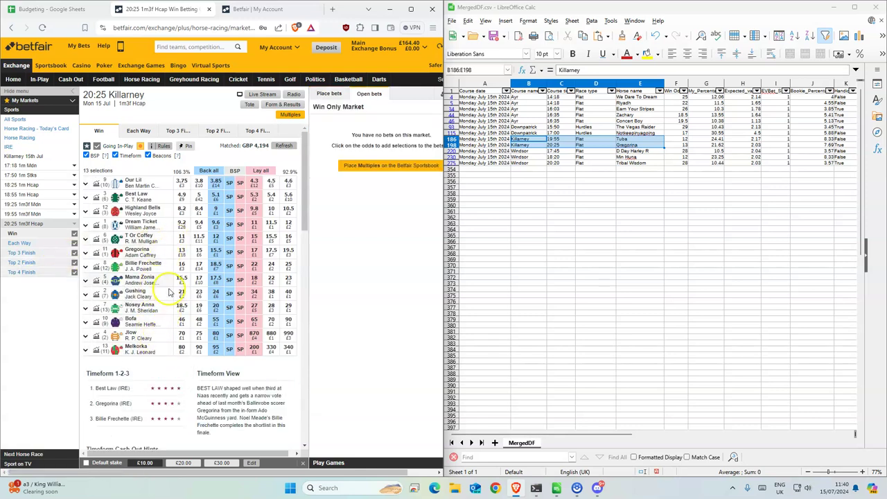
left_click(216, 253)
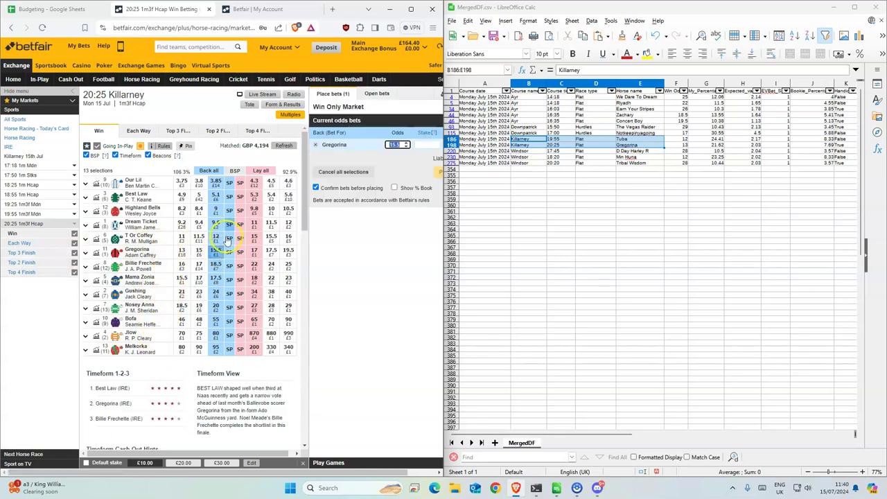
left_click(425, 144)
type("1")
left_click(436, 173)
left_click(435, 177)
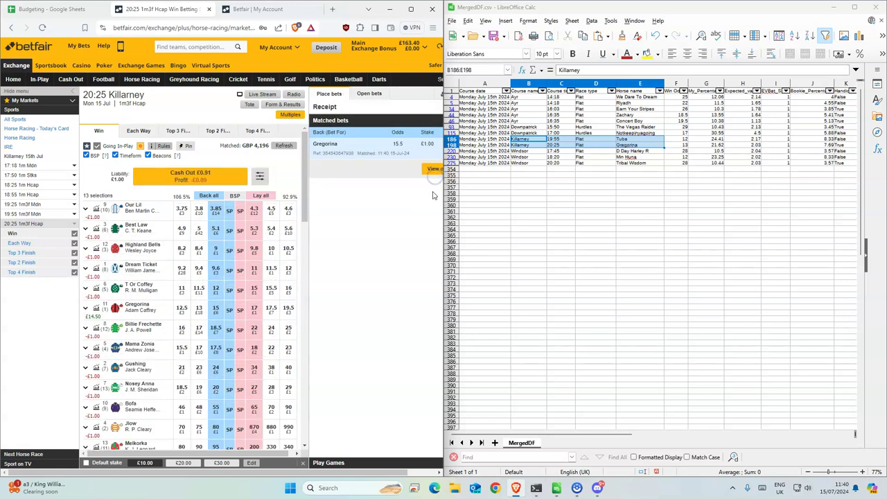
Place a £1 back bet on D Day Harley R at odds of 36 in the 17:45 Windsor race.
left_click(521, 151)
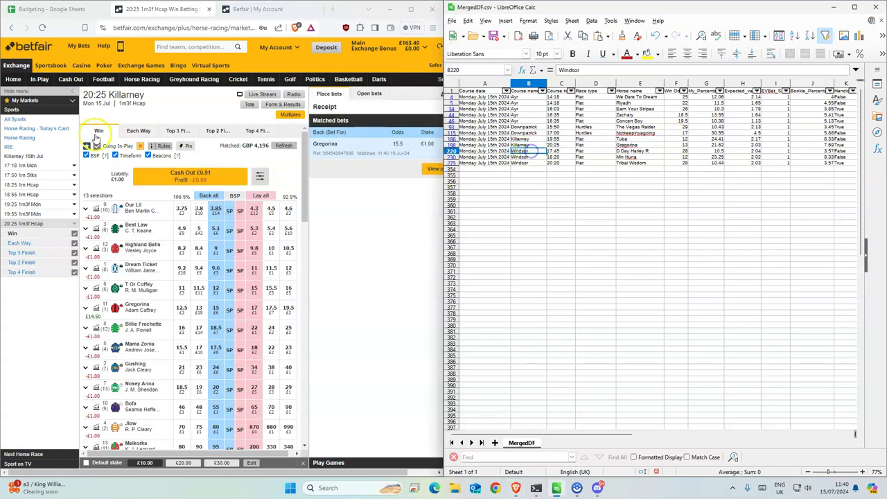
left_click(135, 80)
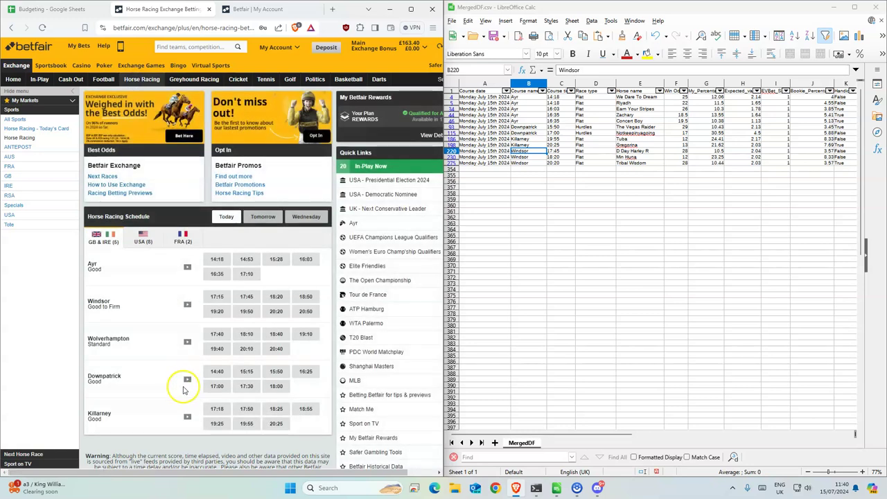
left_click(252, 297)
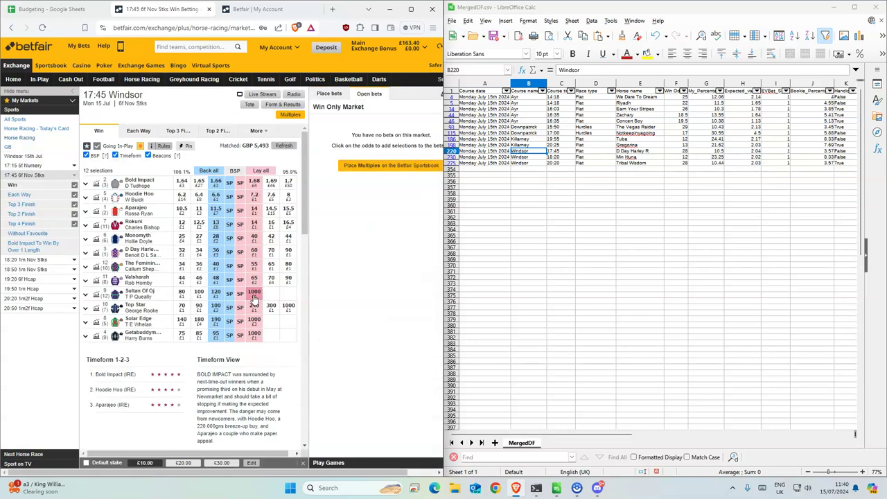
left_click(216, 252)
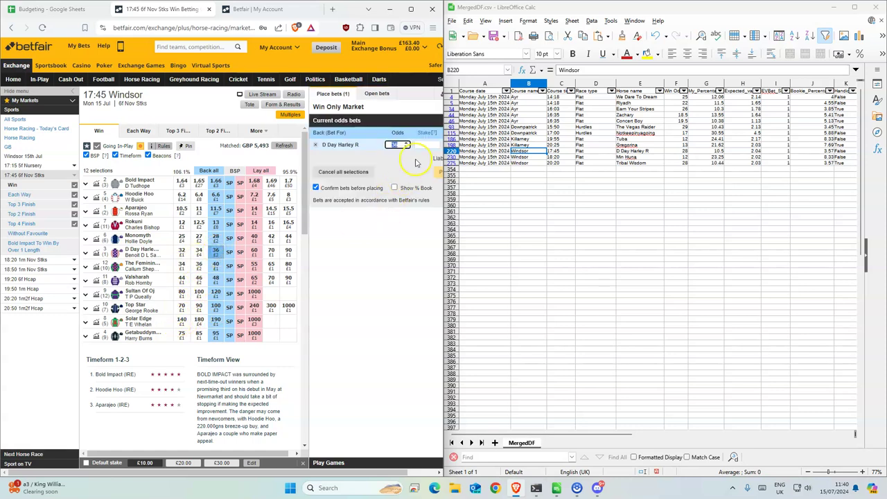
left_click(439, 169)
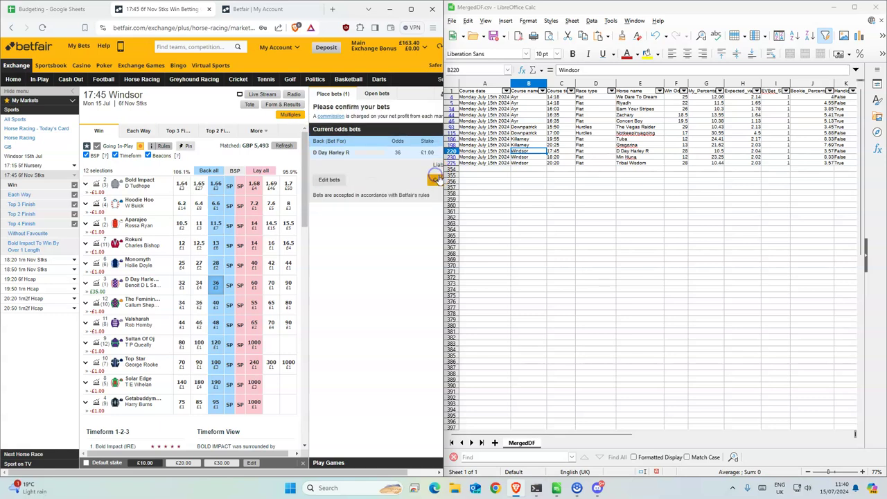
left_click(438, 171)
Place a £1 back bet on Min Huna at odds of 13.5 in the 18:20 Windsor race.
left_click(563, 157)
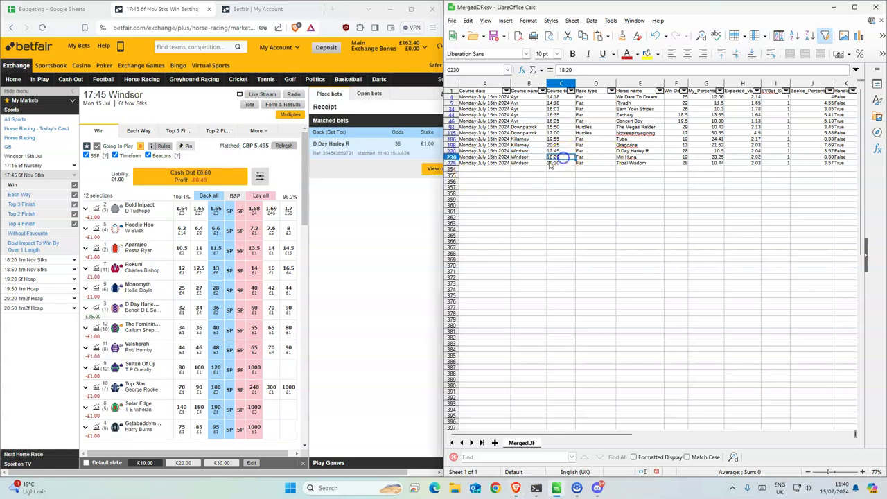
left_click(26, 261)
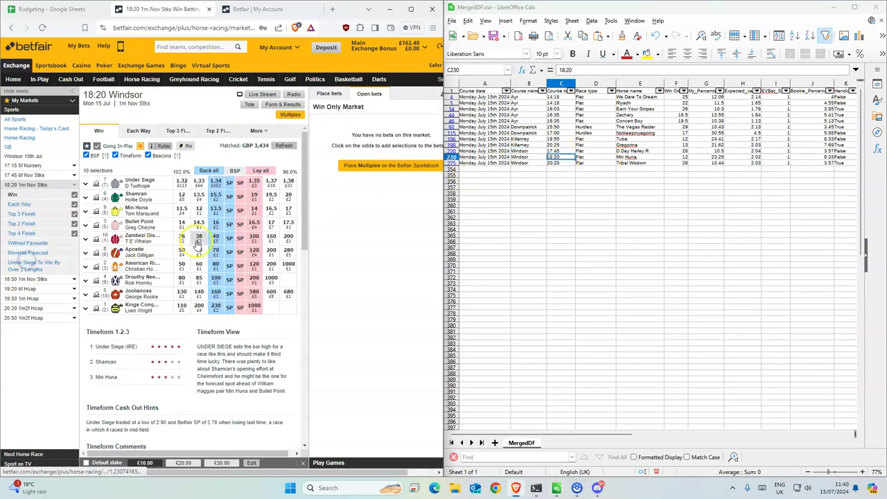
left_click(239, 267)
left_click(223, 289)
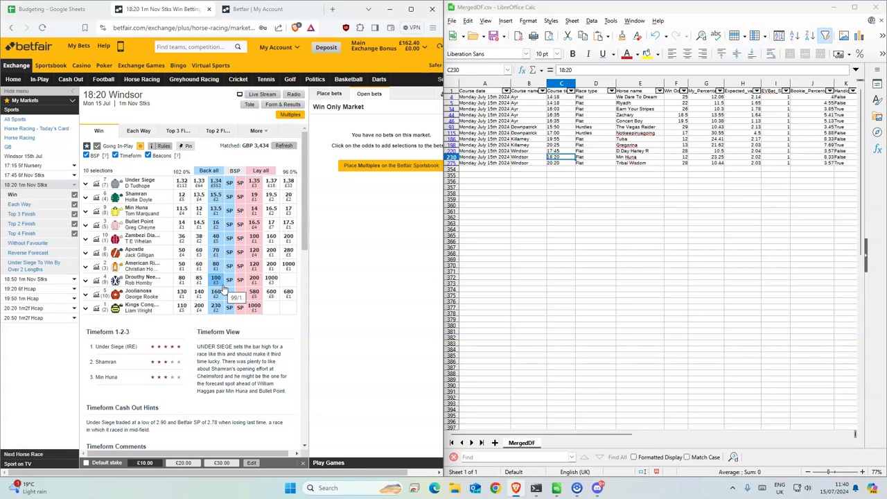
left_click(171, 286)
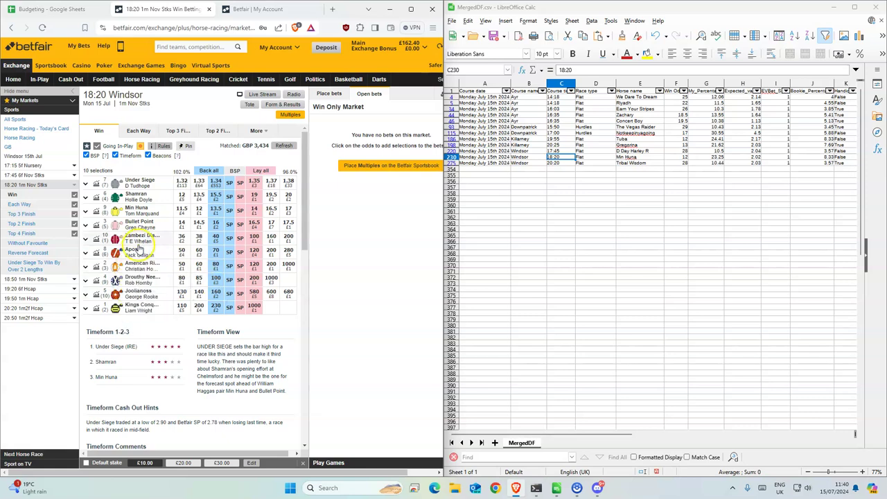
left_click(216, 211)
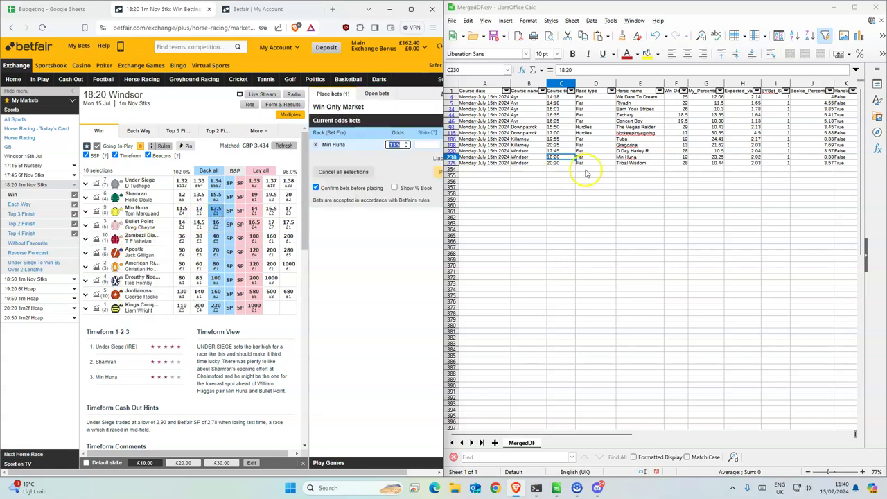
left_click(428, 143)
type("1")
left_click(436, 174)
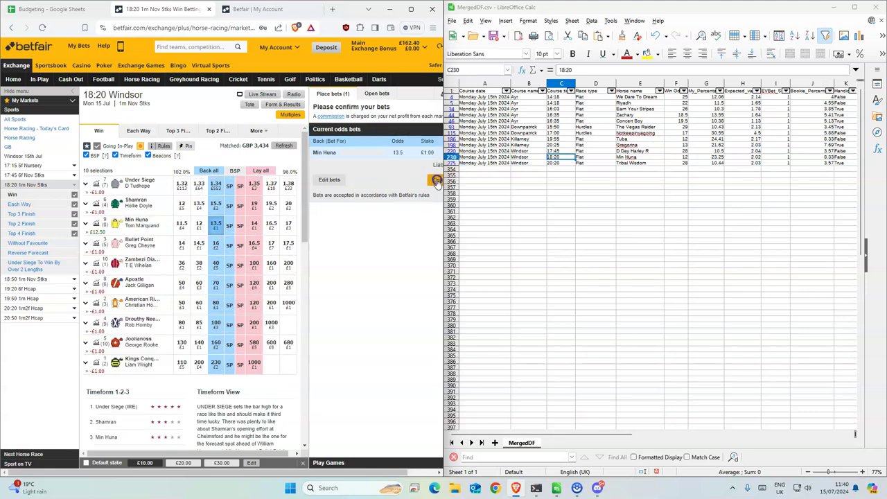
left_click(435, 180)
Place a £1 back bet on Tribal Wisdom at odds of 36 in the 20:20 Windsor race.
left_click(562, 163)
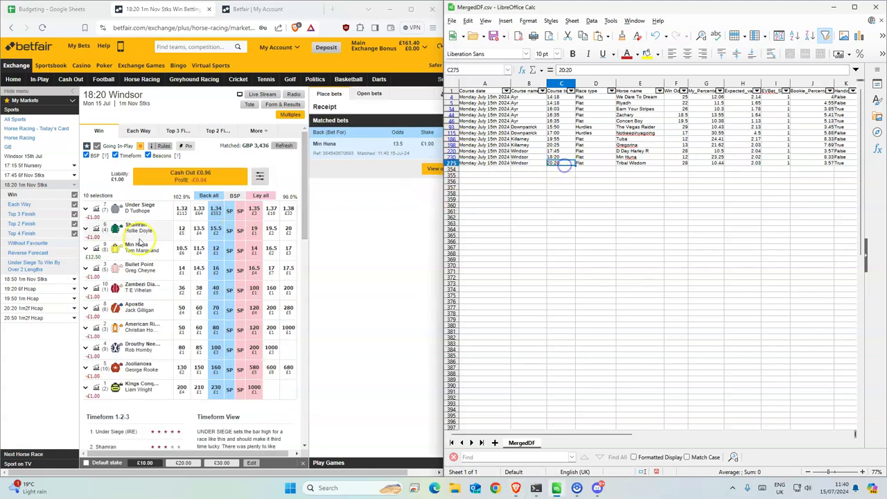
left_click(19, 309)
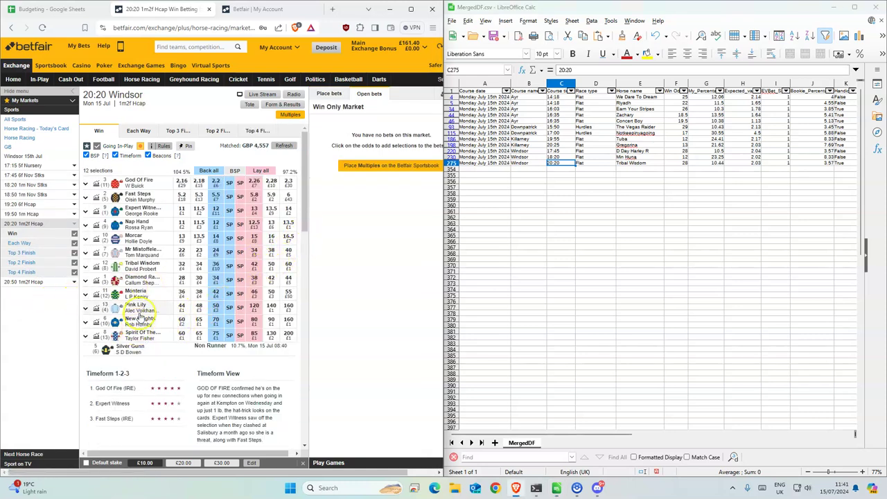
left_click(217, 267)
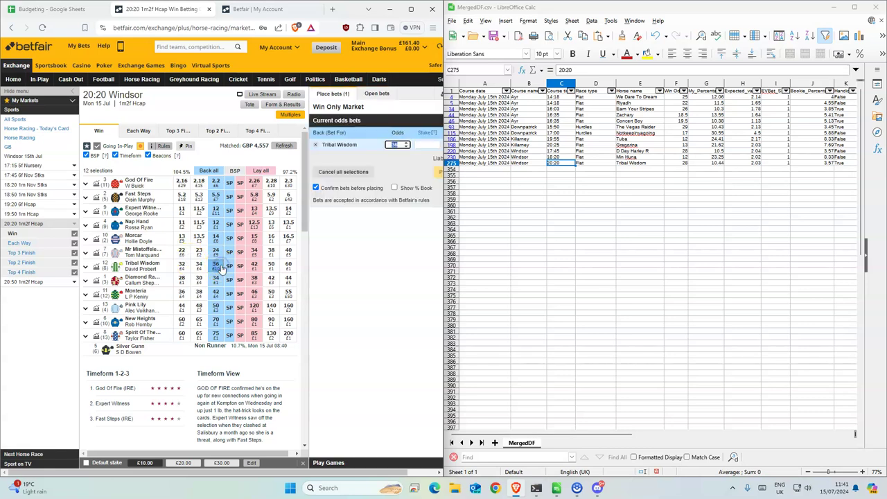
left_click(425, 143)
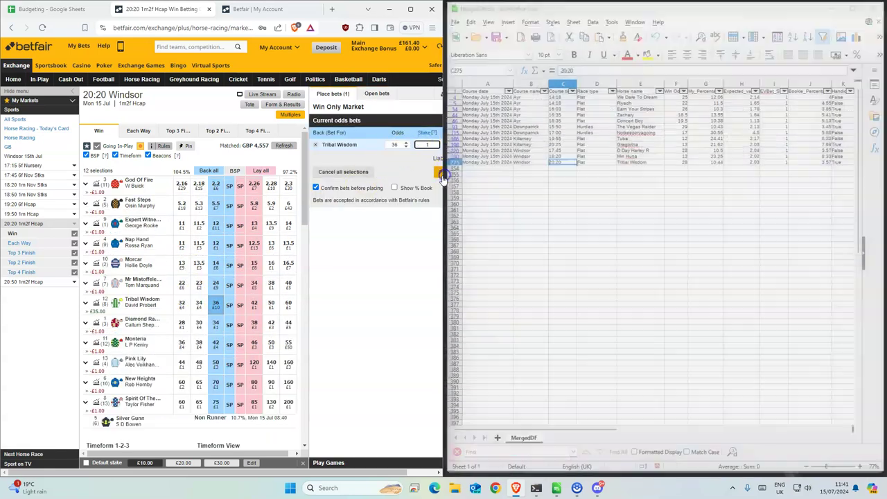
left_click(438, 171)
left_click(437, 177)
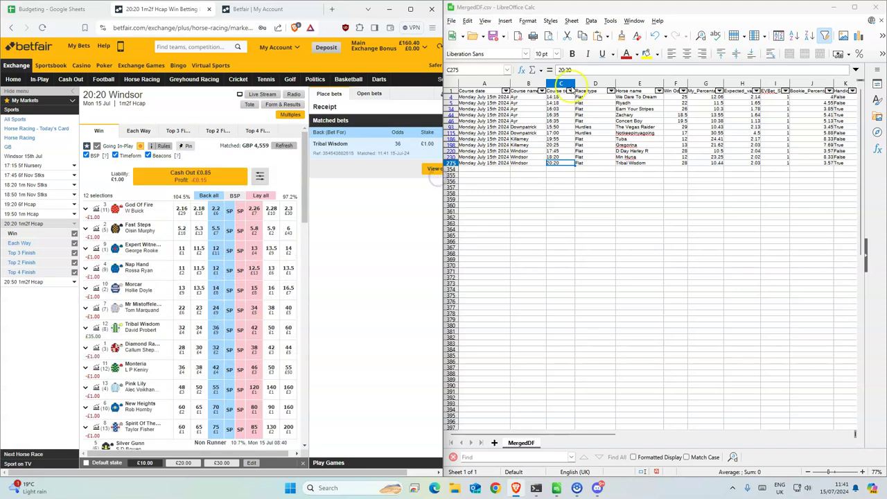
Enlarge the MergedDF.csv spreadsheet window and select the win odds of all filtered bets to check their average.
double_click(702, 12)
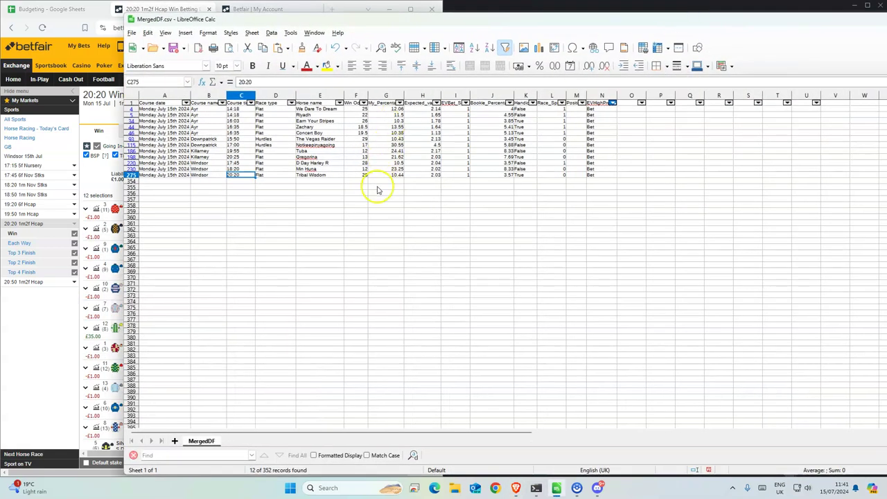
left_click(291, 236)
left_click_drag(350, 108, 345, 176)
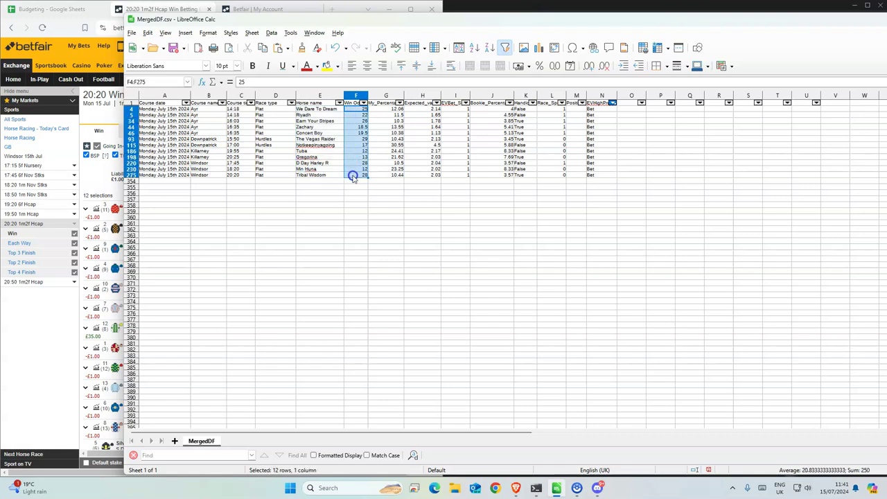
left_click(323, 252)
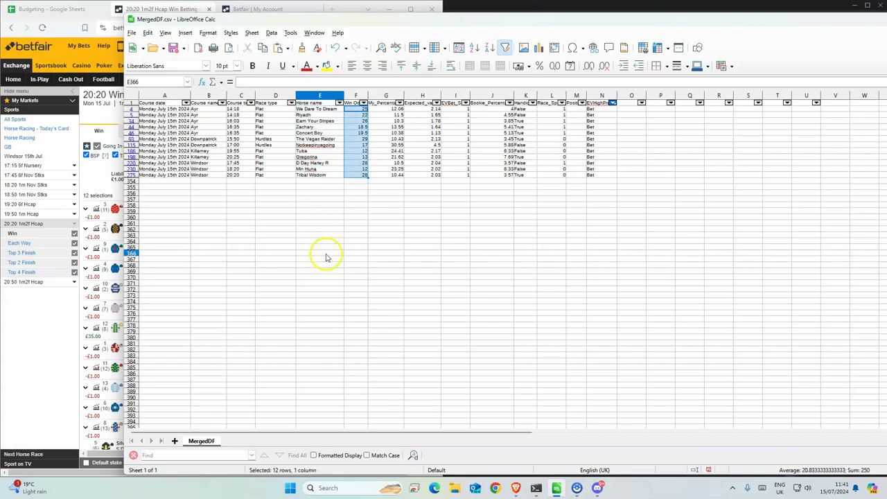